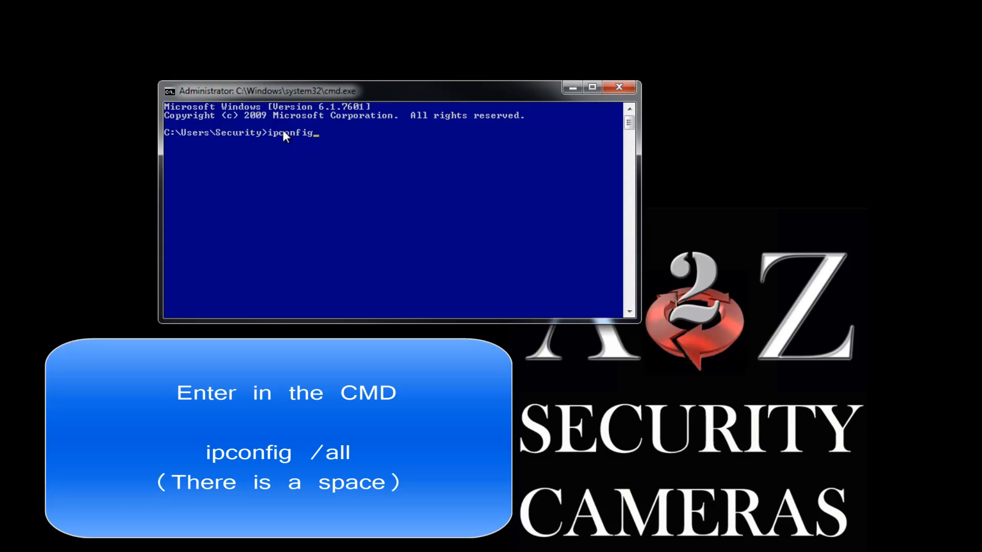
Run ipconfig /all in the Command Prompt, enlarge the window and show the Local Area Connection adapter's details
type("/all")
key("Return")
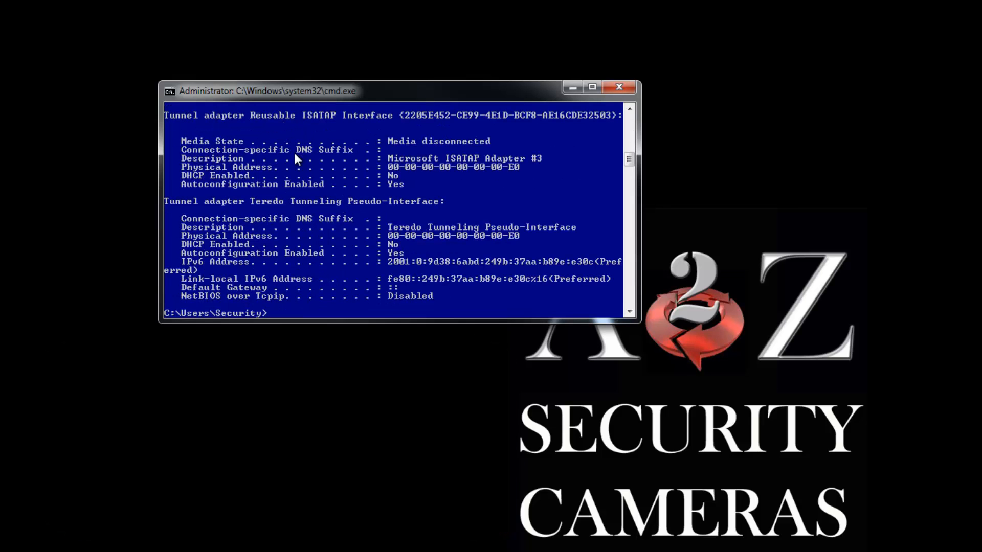
left_click_drag(409, 323, 428, 503)
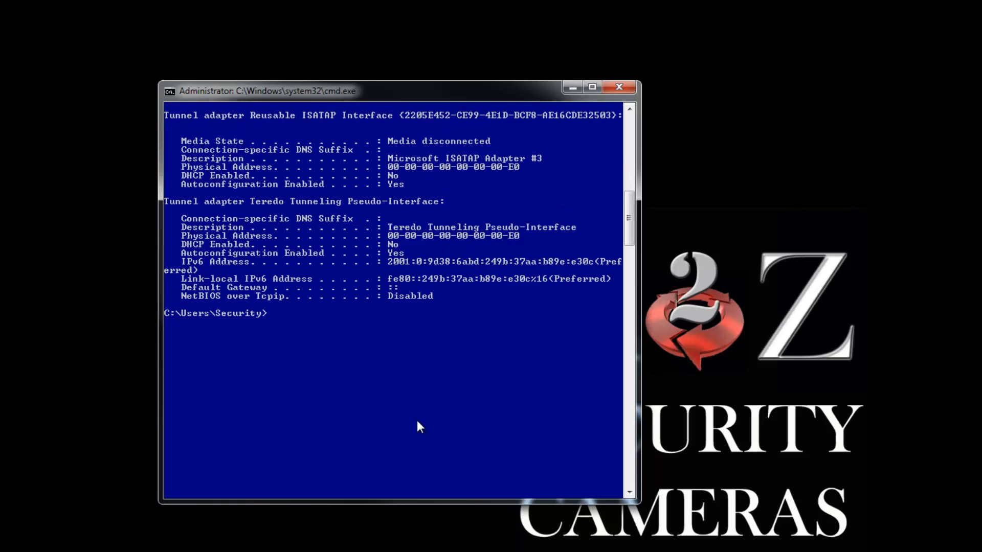
scroll(413, 356, "up", 8)
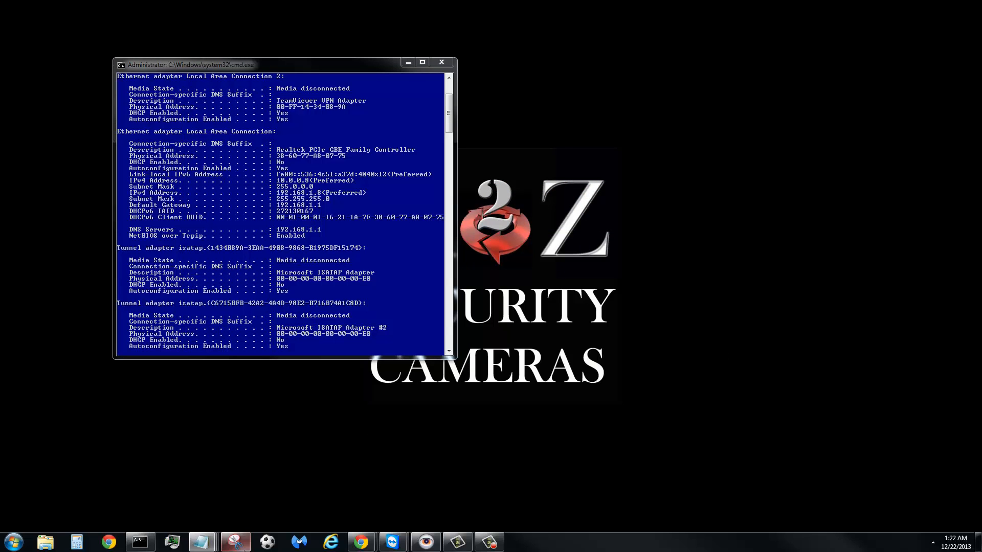
Switch to SoftPerfect Network Scanner and scan the ranges 192.168.1.1 to 192.168.1.254 and 10.0.0.1 to 10.0.0.254
mouse_move(244, 550)
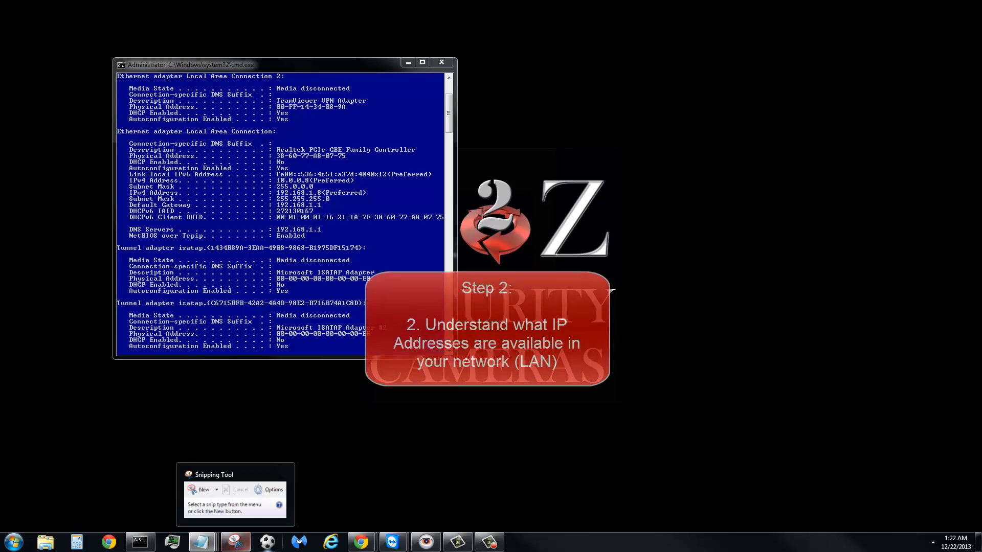
left_click(277, 549)
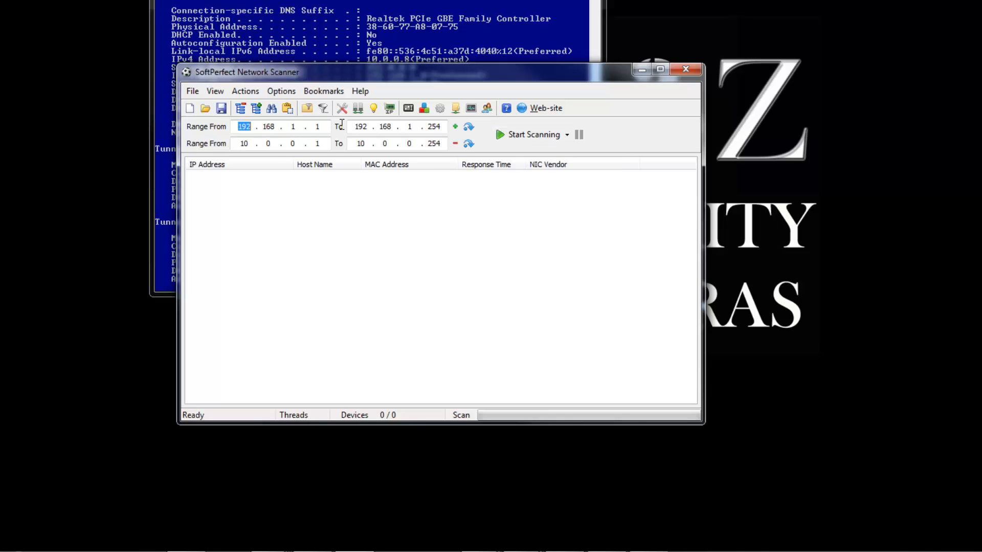
left_click_drag(439, 80, 443, 162)
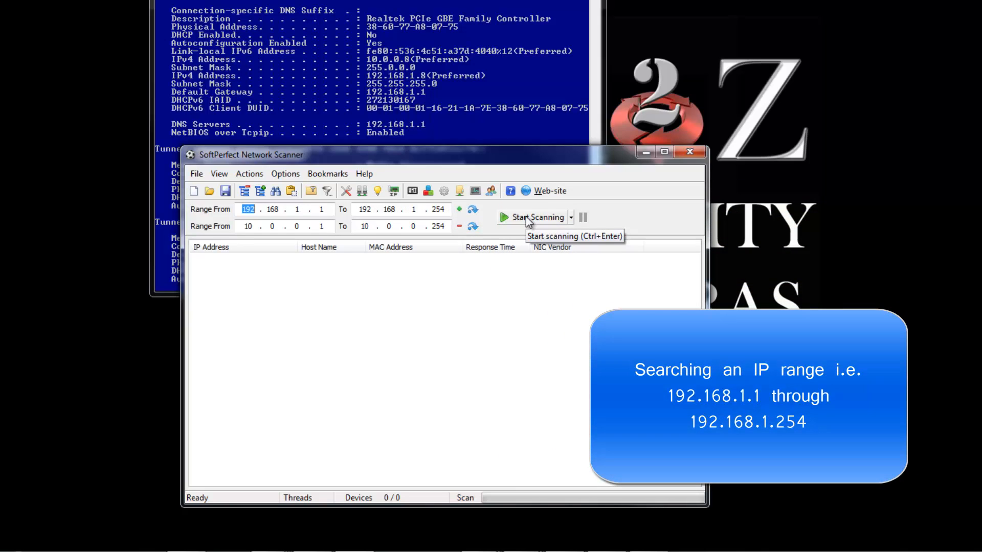
left_click(526, 216)
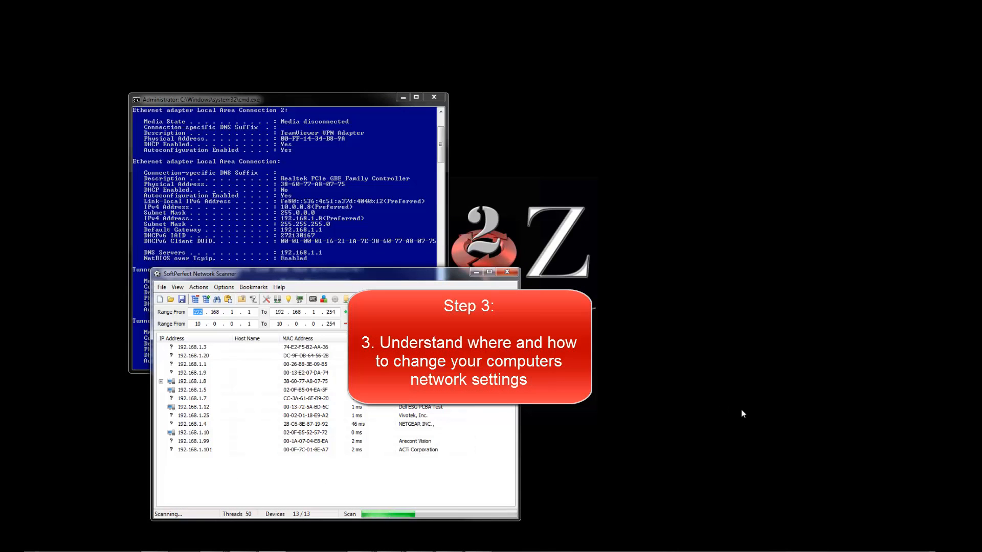
Open the Network and Sharing Center and go to the adapter settings
left_click(893, 541)
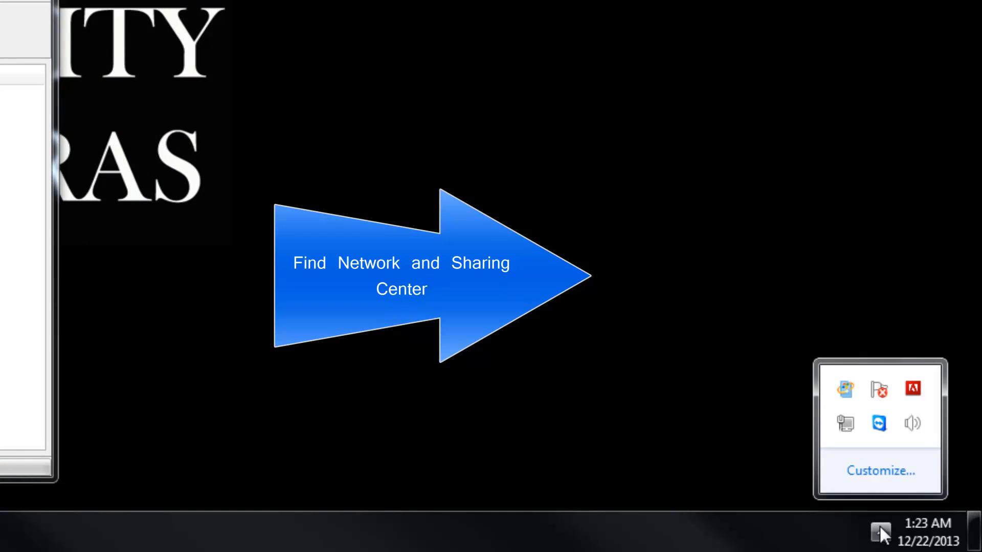
right_click(851, 433)
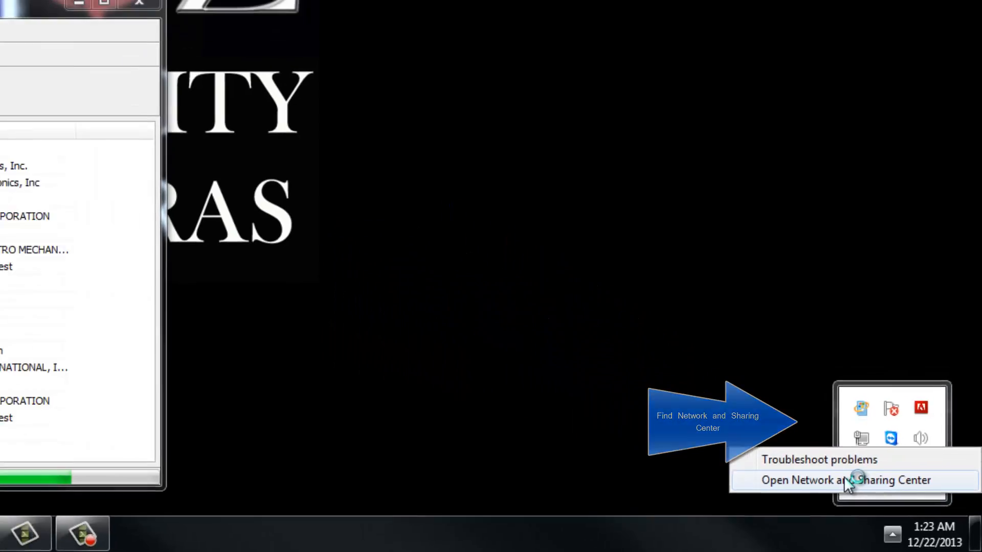
left_click(826, 470)
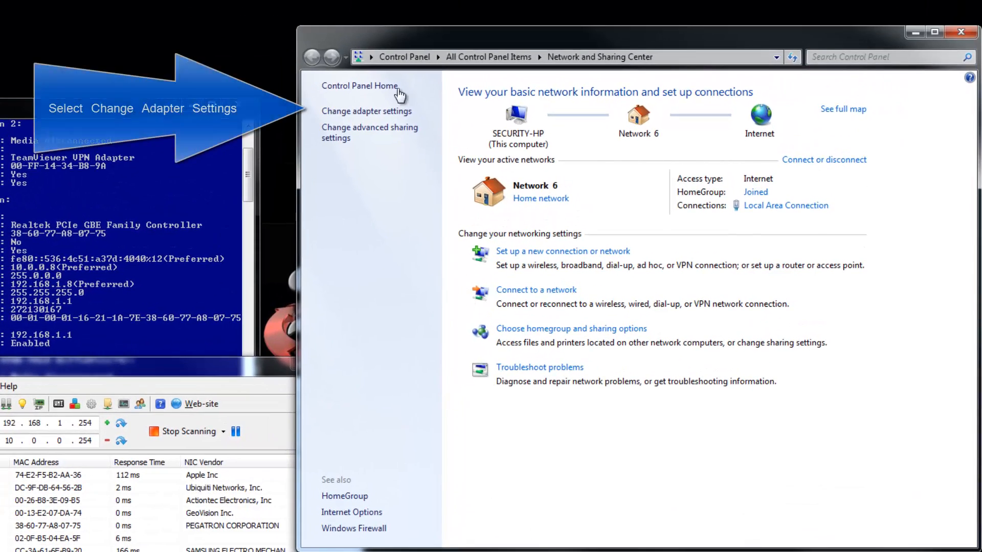
left_click(366, 112)
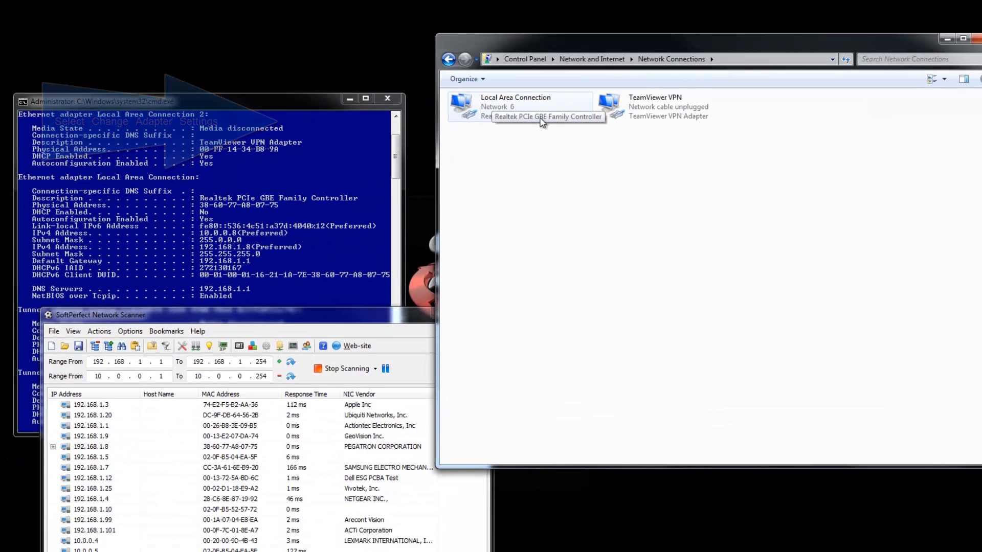
Open the Internet Protocol Version 4 (TCP/IPv4) properties of the Local Area Connection
right_click(541, 101)
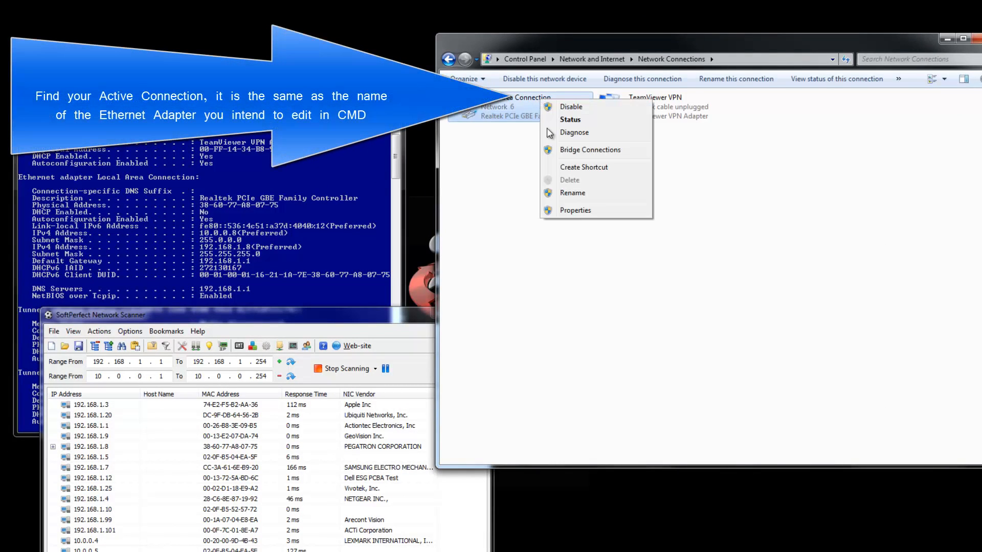
left_click(574, 211)
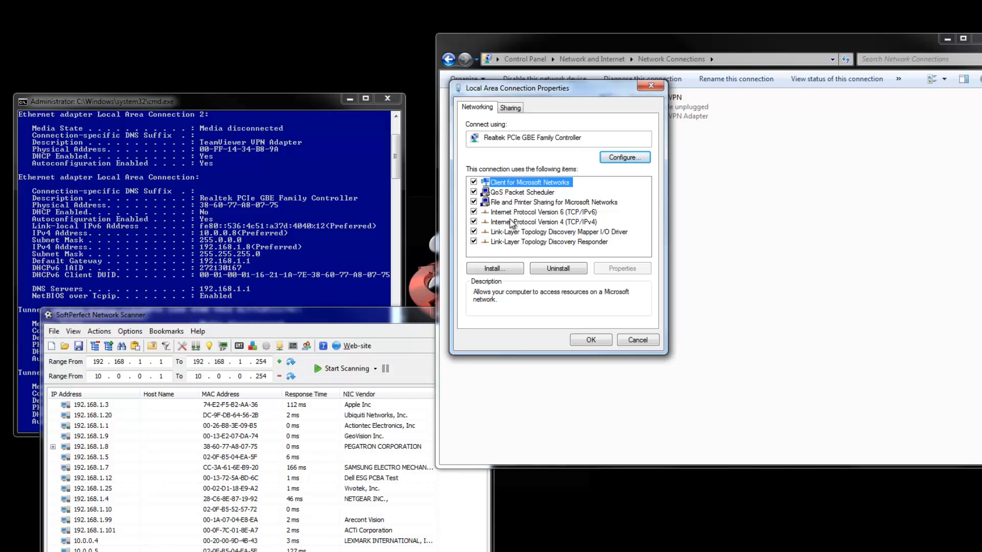
left_click(512, 223)
left_click(625, 271)
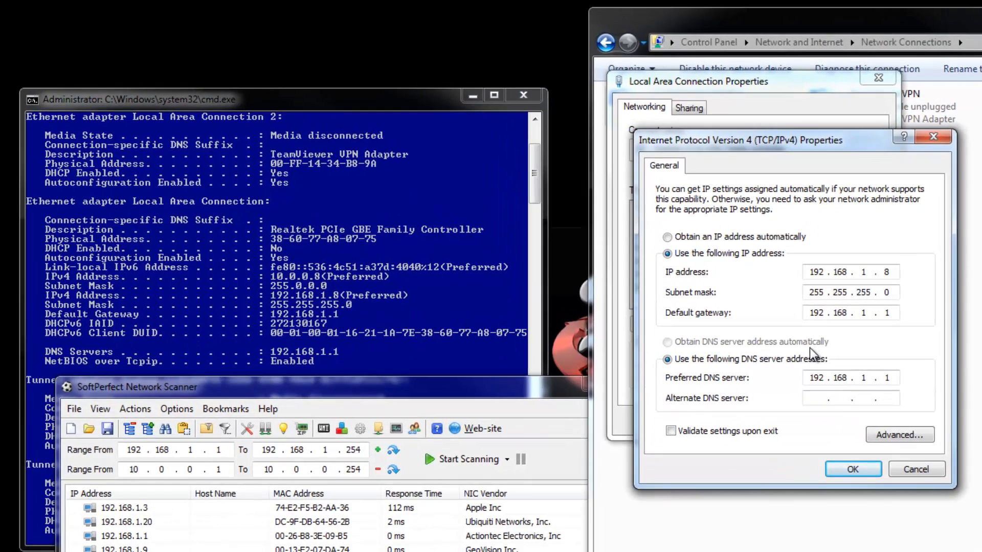
Set the connection's static IP address to 192.168.1.11, apply it and close the connection properties
double_click(886, 272)
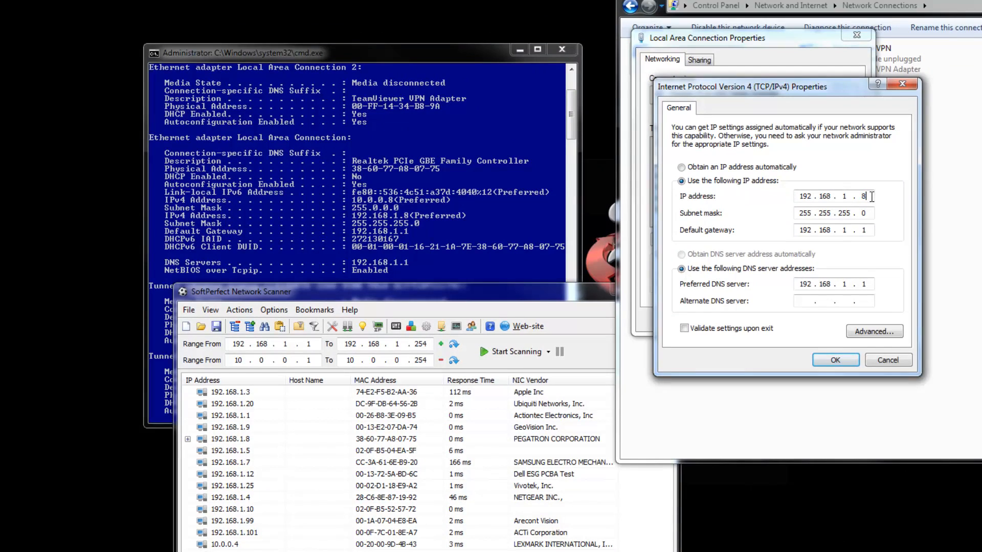
type("11")
left_click(846, 357)
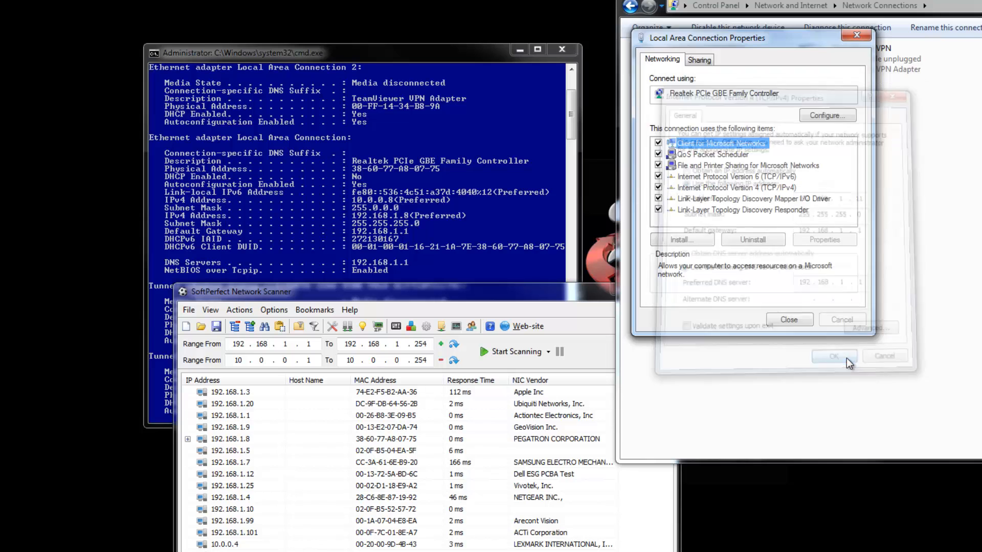
left_click(788, 320)
Return to the Command Prompt, rerun ipconfig /all and check the Local Area Connection's IPv4 address
left_click(416, 188)
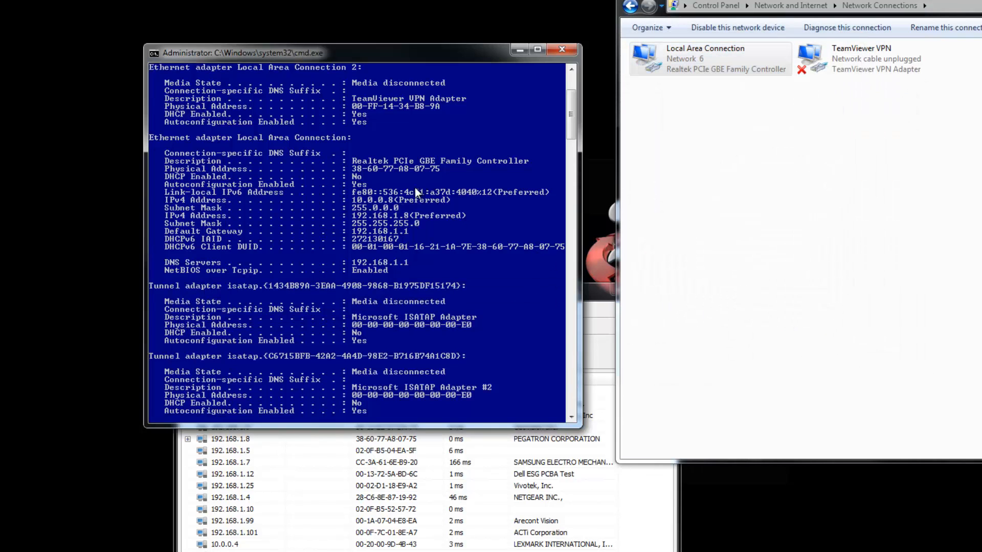
scroll(387, 315, "down", 20)
scroll(383, 319, "up", 10)
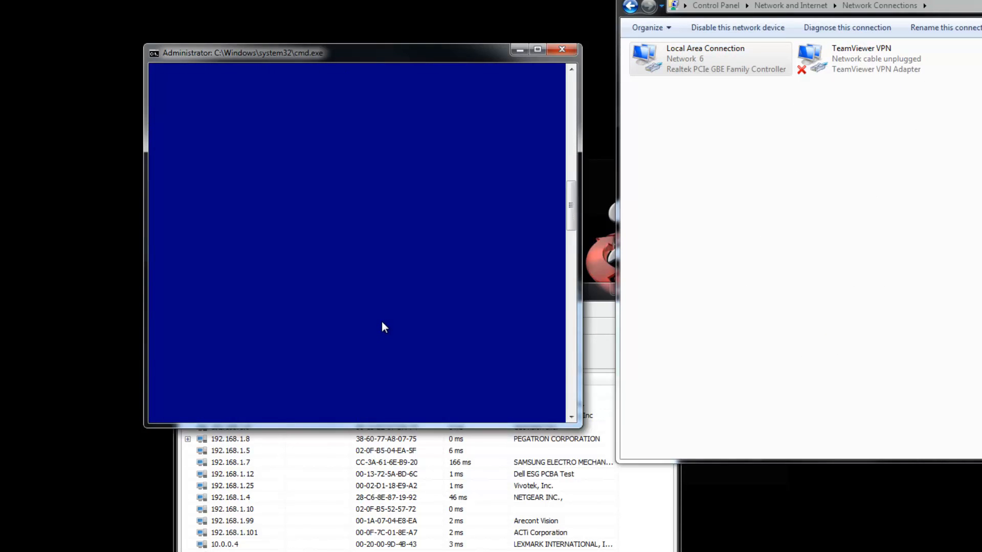
scroll(368, 302, "up", 3)
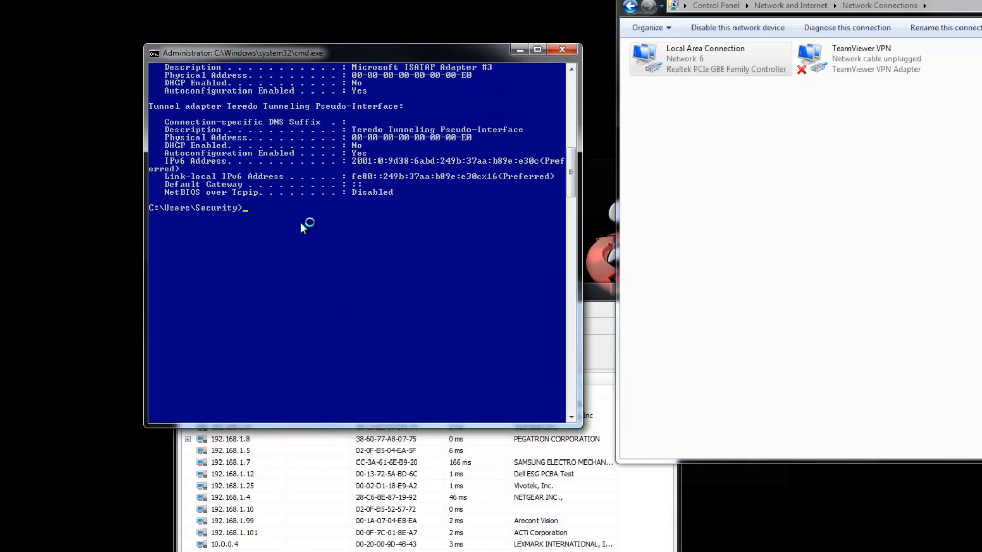
type("ipconfig /")
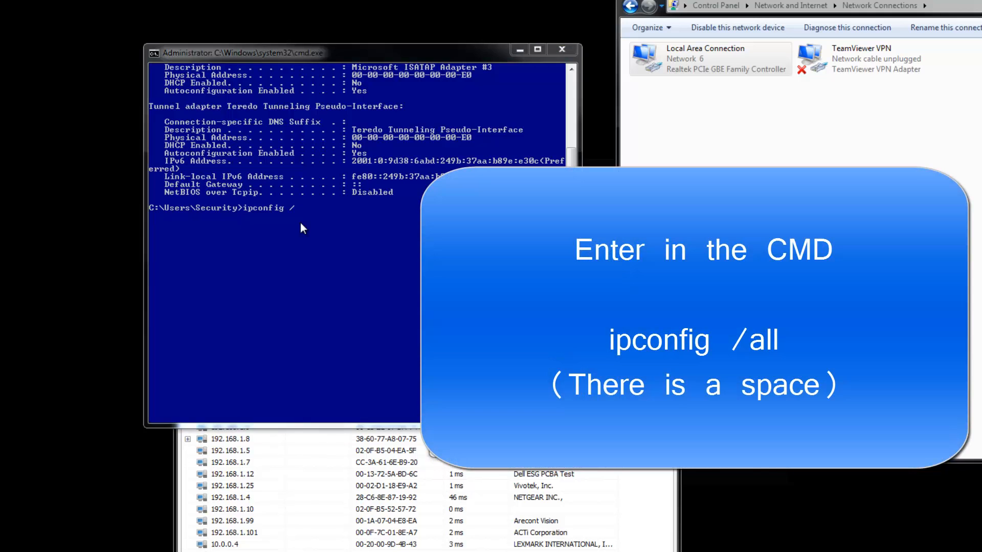
type("all")
key("Return")
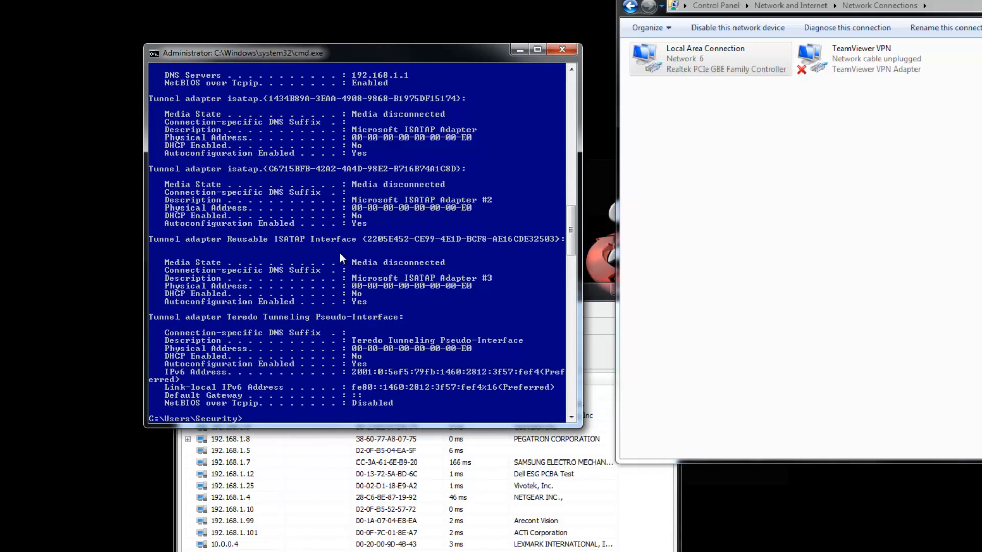
scroll(339, 252, "up", 8)
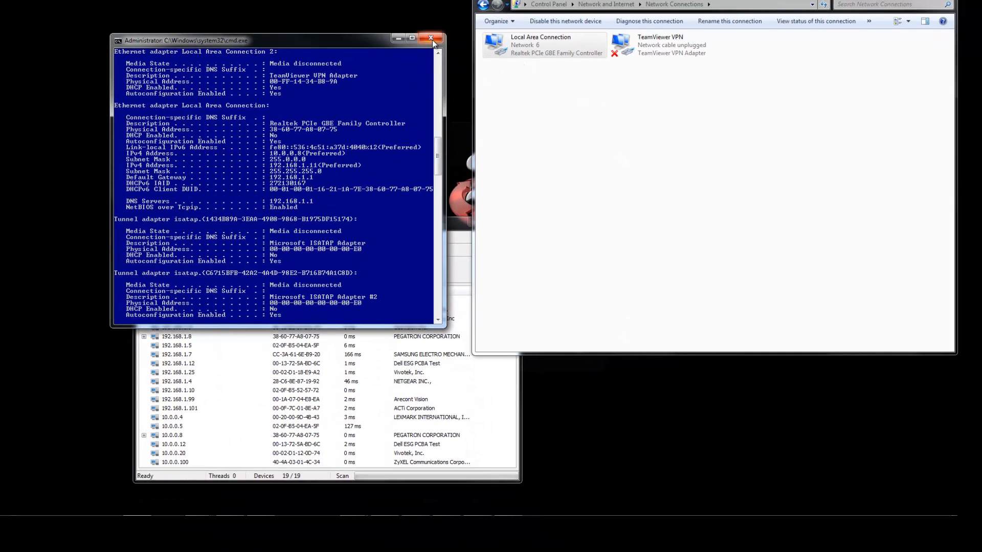
Close the Command Prompt, the network scanner and the Network Connections window
left_click(431, 38)
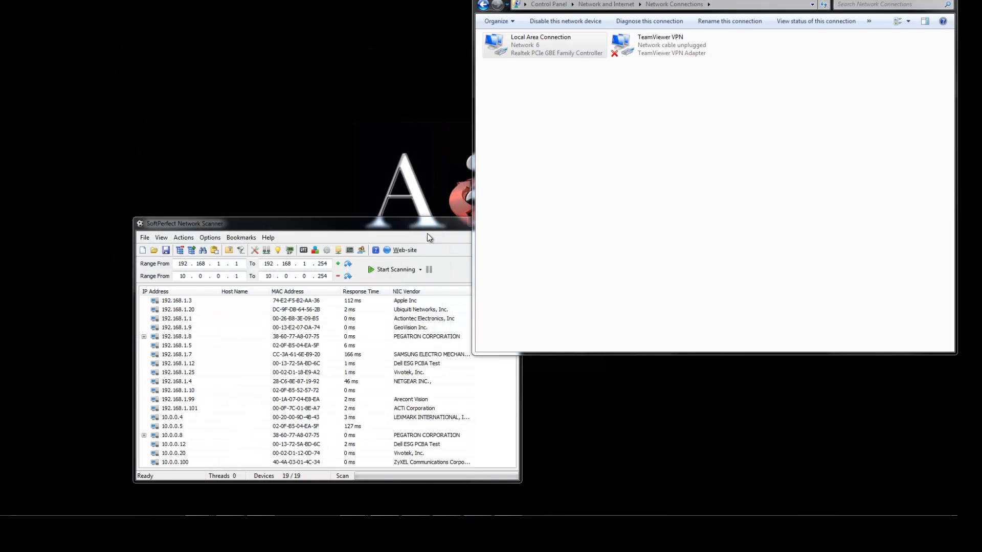
left_click(427, 233)
left_click(513, 223)
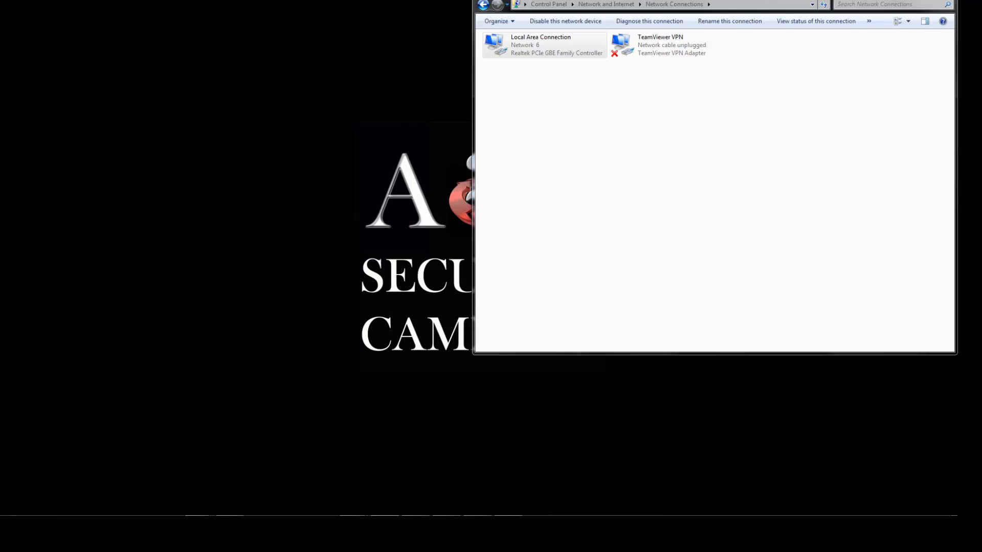
left_click(943, 0)
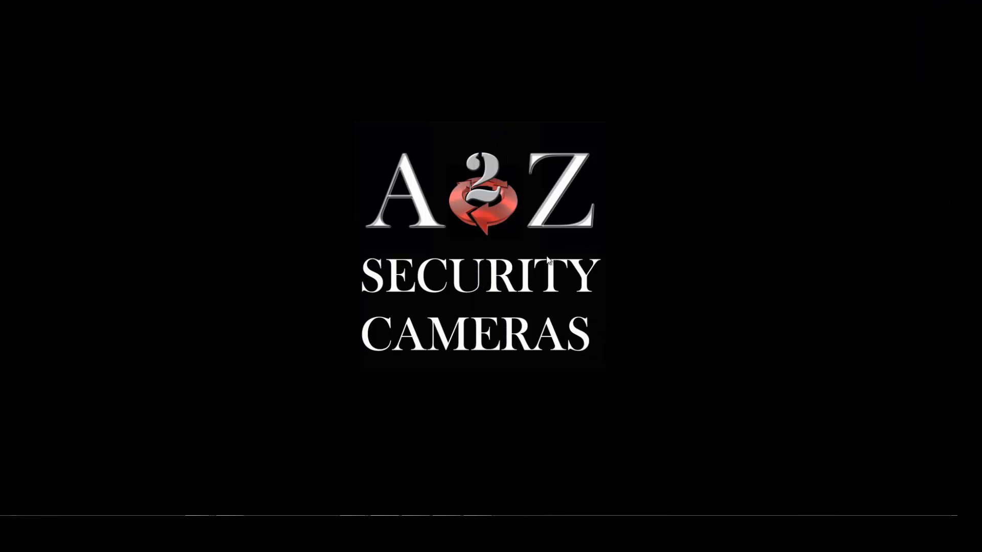